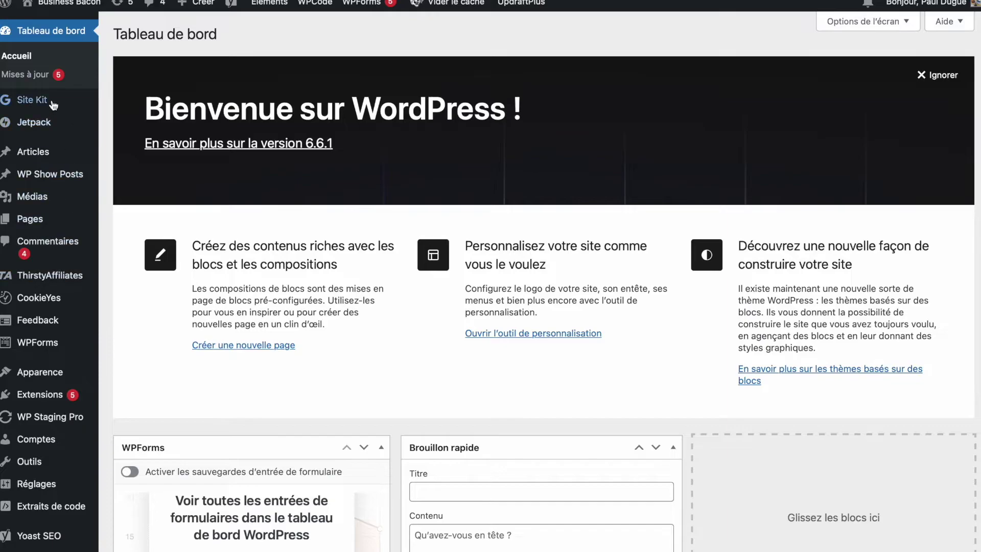
# - Open the site's navigation menu editor and review the structure and settings of MENU PRINCIPAL
pyautogui.moveTo(54, 372)
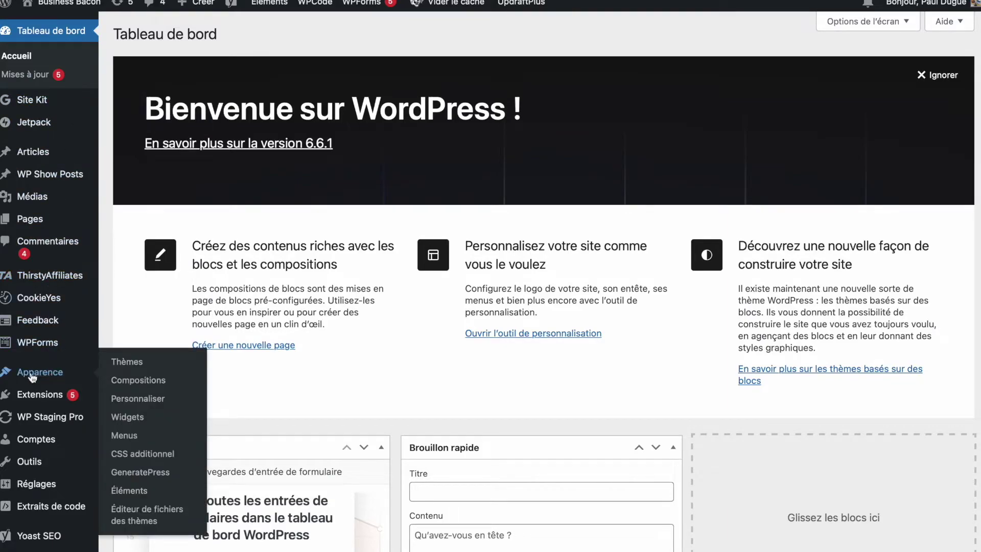
pyautogui.click(125, 435)
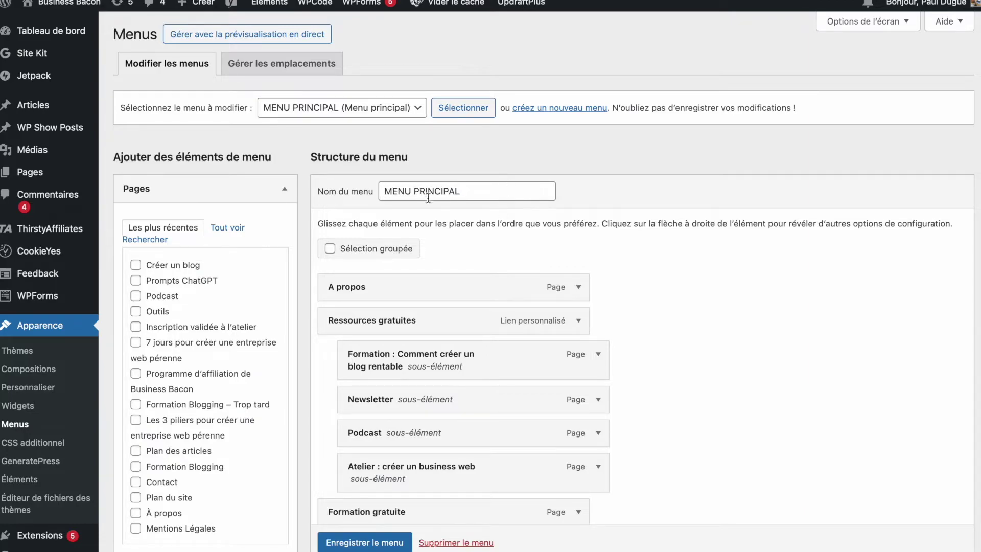
pyautogui.scroll(-1, 507, 182)
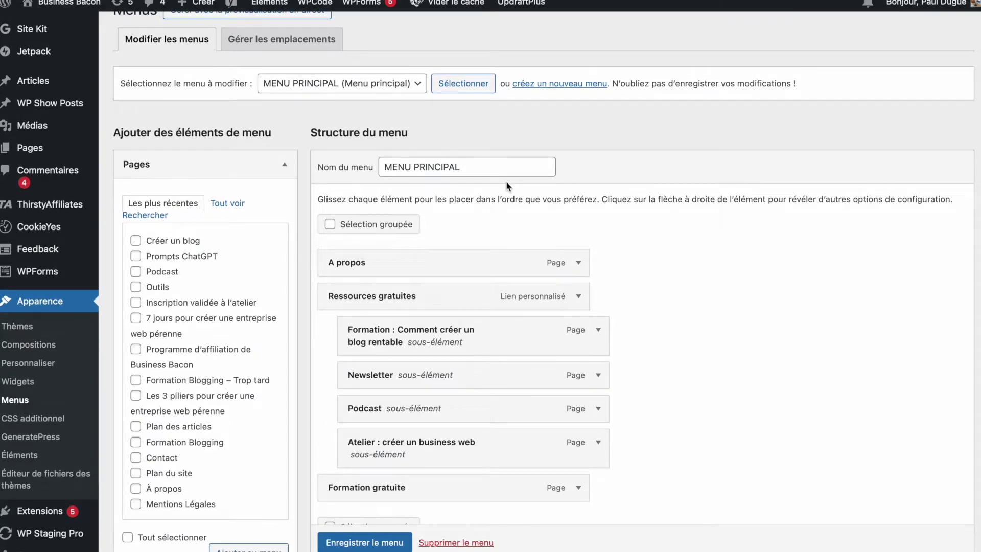
pyautogui.scroll(-1, 508, 186)
pyautogui.scroll(-3, 508, 186)
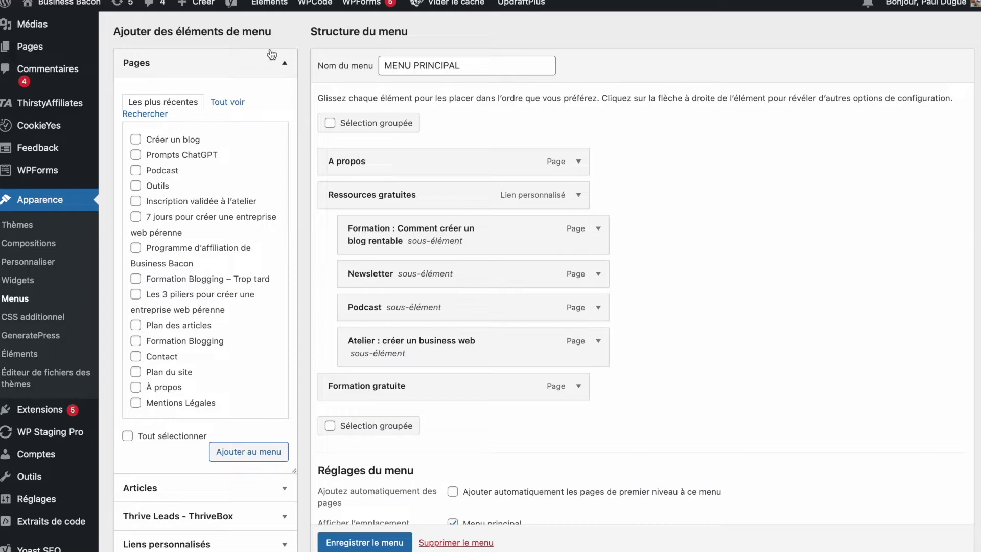
# - Examine the types of content that can be added to the menu, including the list of recent pages
pyautogui.click(284, 63)
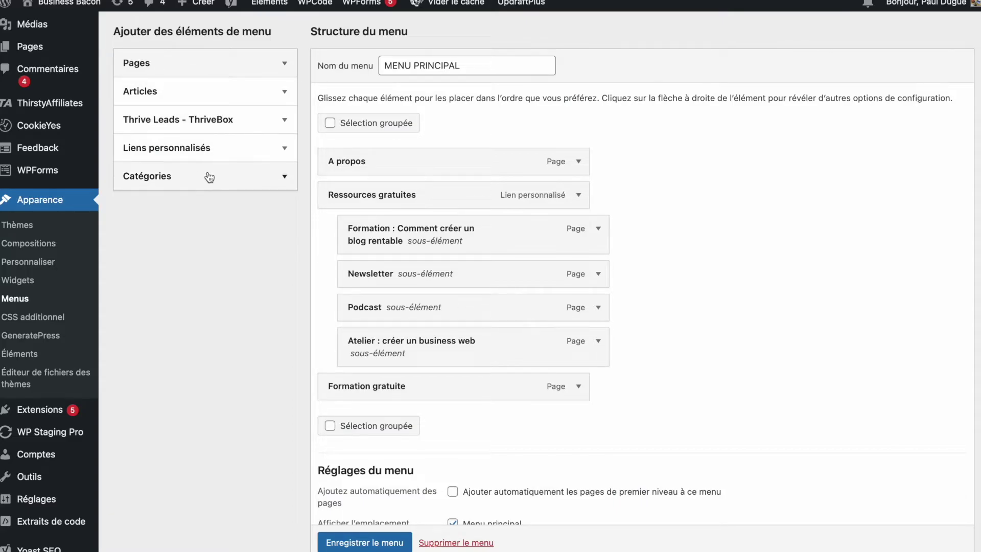
pyautogui.click(284, 64)
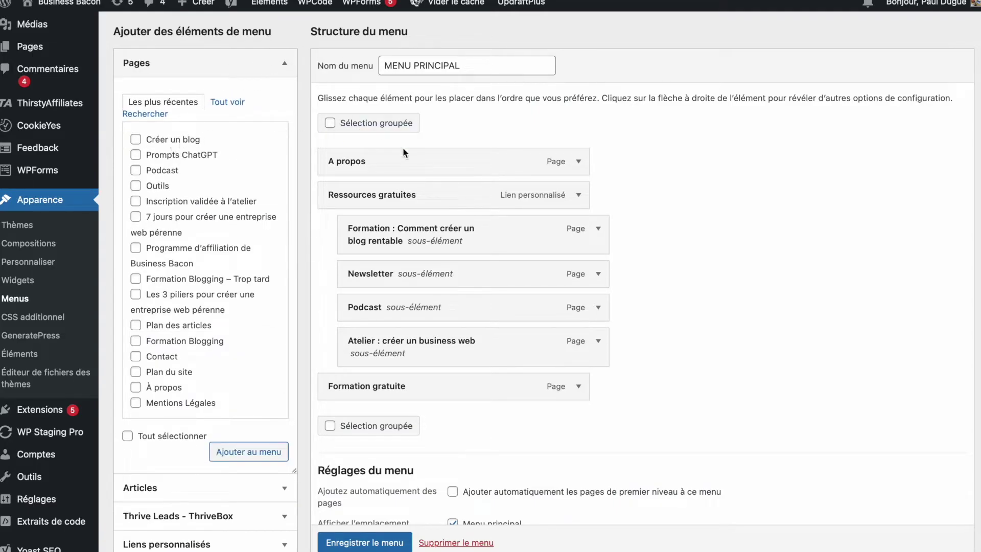
pyautogui.click(284, 63)
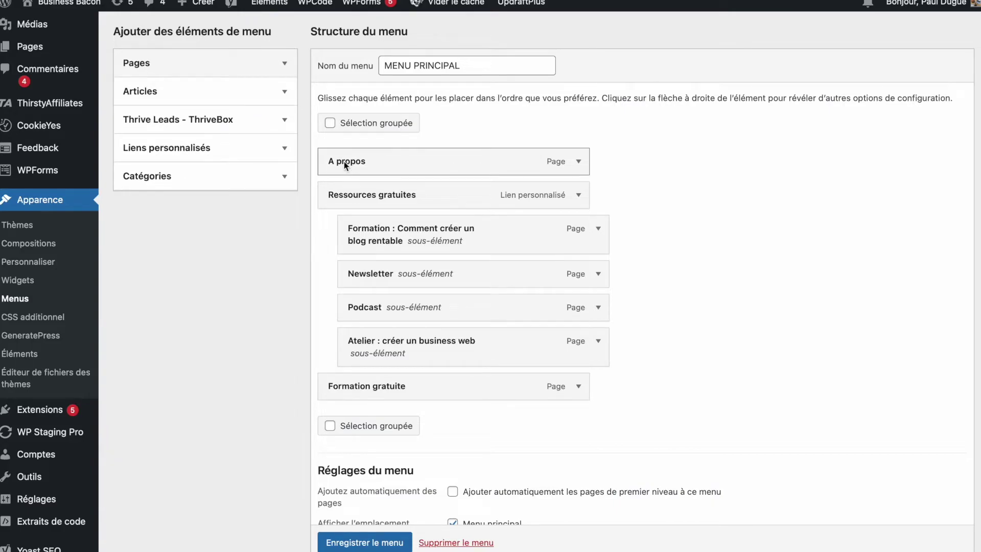
pyautogui.click(285, 63)
pyautogui.scroll(-1, 185, 245)
pyautogui.scroll(2, 185, 246)
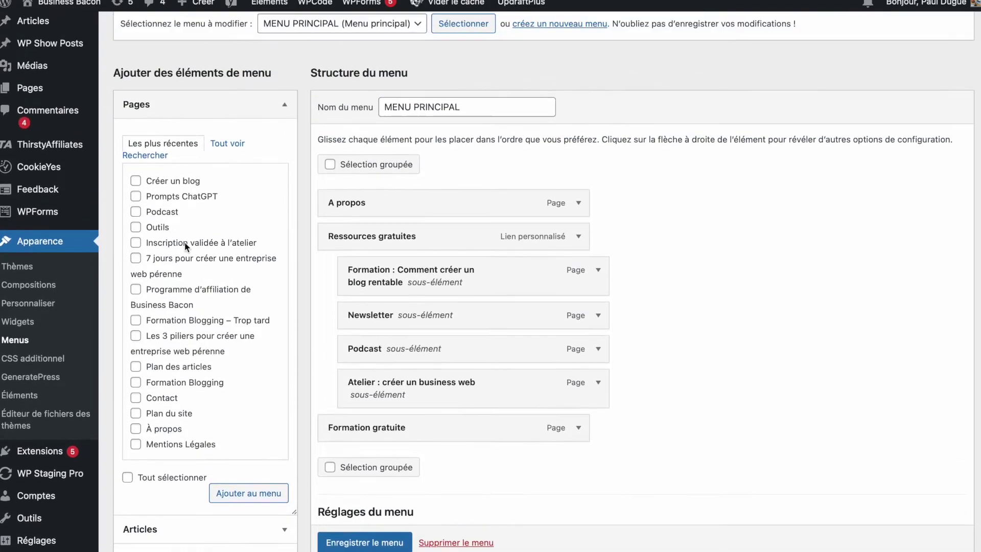
pyautogui.click(285, 104)
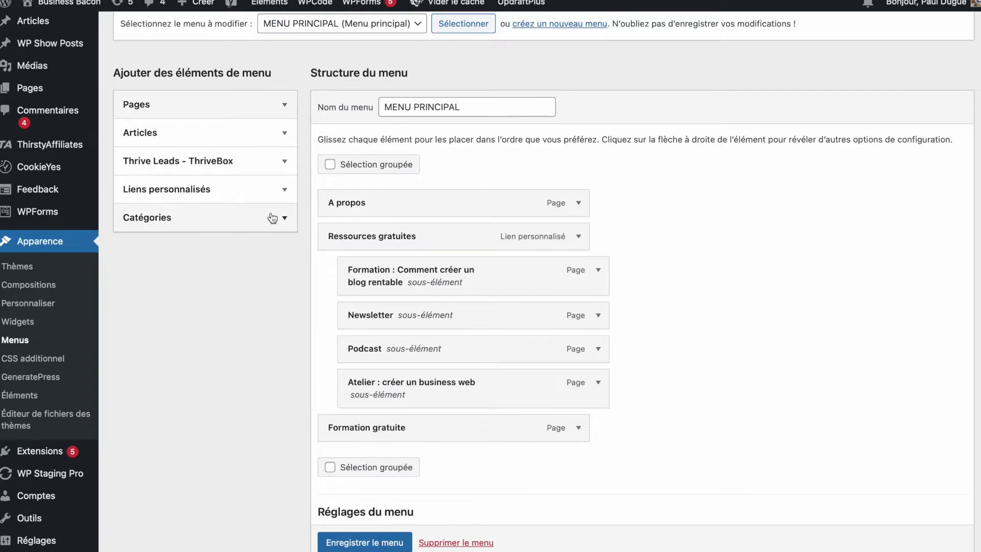
# - Try selecting the Créer un blog page as an item to add to the menu
pyautogui.click(283, 104)
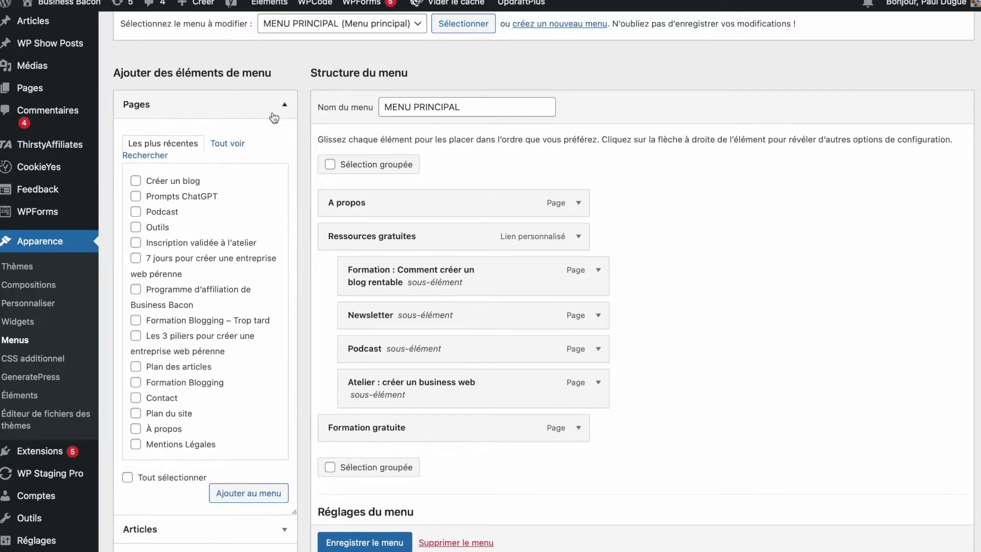
pyautogui.click(176, 182)
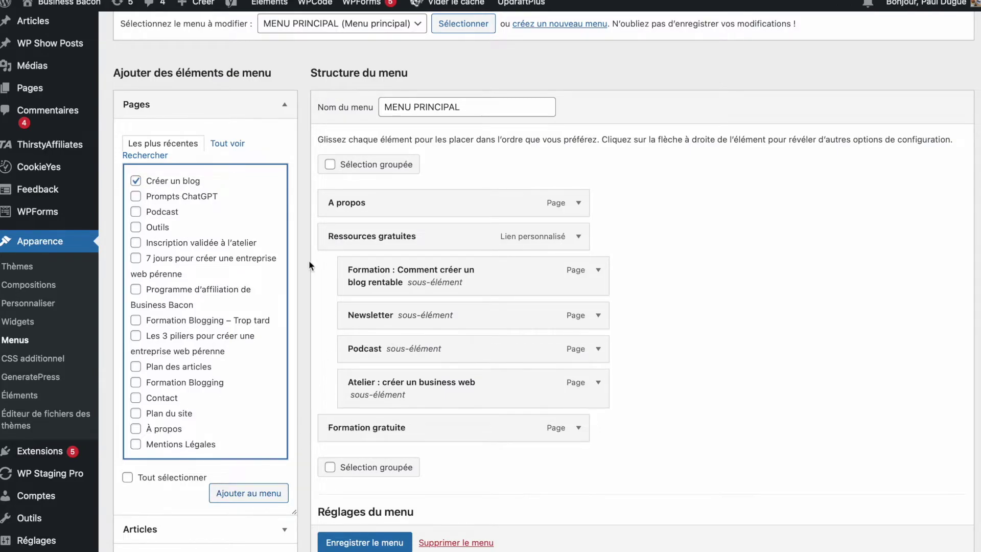
pyautogui.click(136, 183)
pyautogui.click(284, 105)
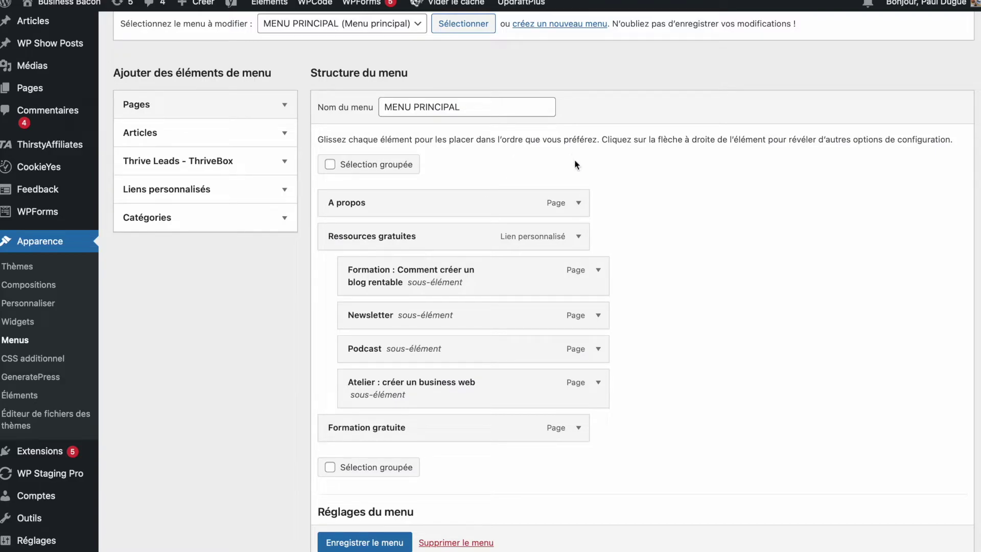
# - View the settings of the A propos menu item
pyautogui.click(580, 204)
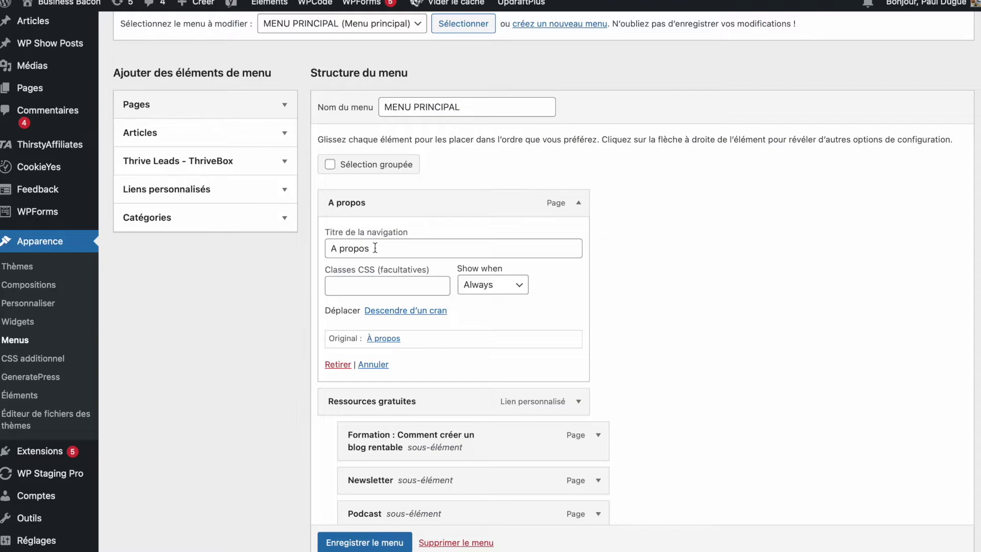
pyautogui.scroll(-2, 375, 248)
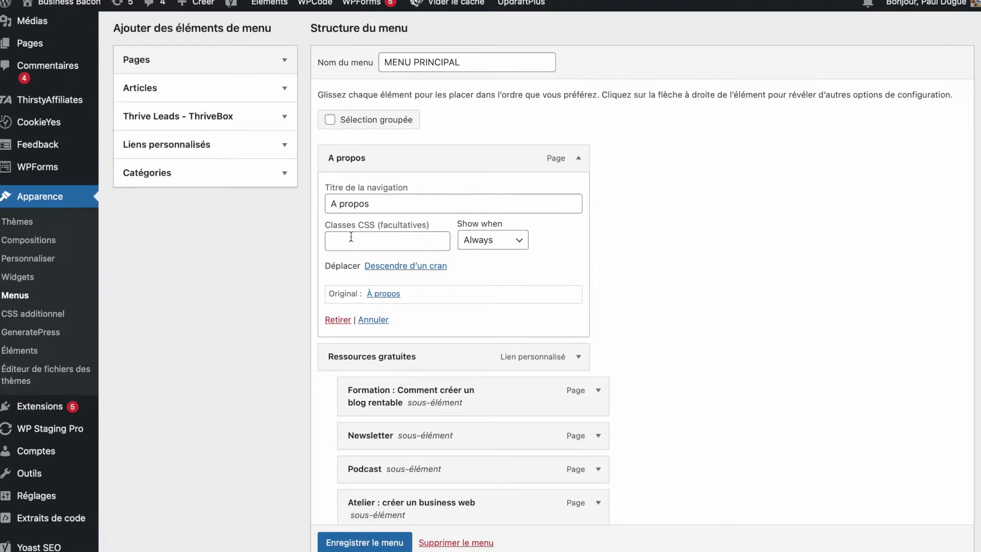
pyautogui.click(579, 157)
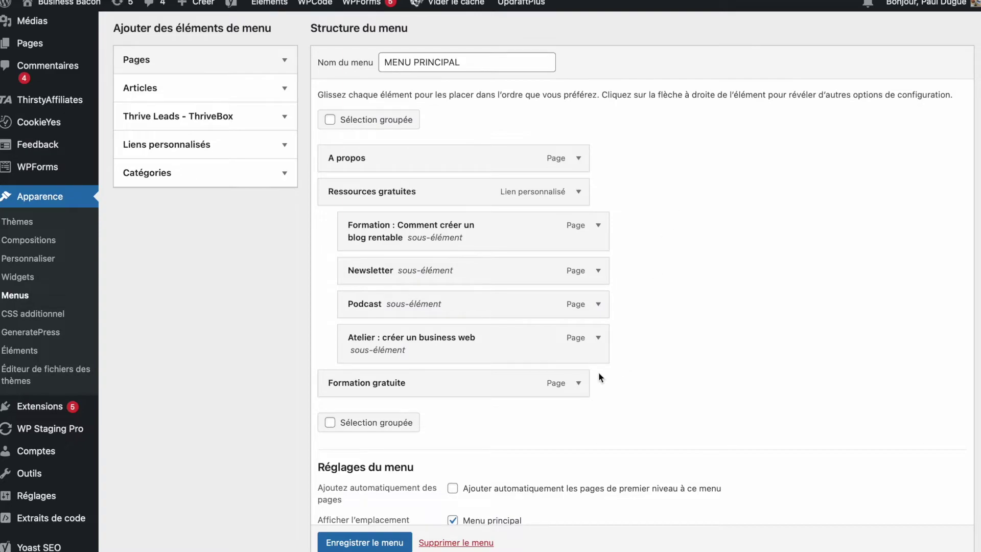
# - Examine the navigation title and CSS class in the Formation gratuite menu item's settings
pyautogui.click(579, 384)
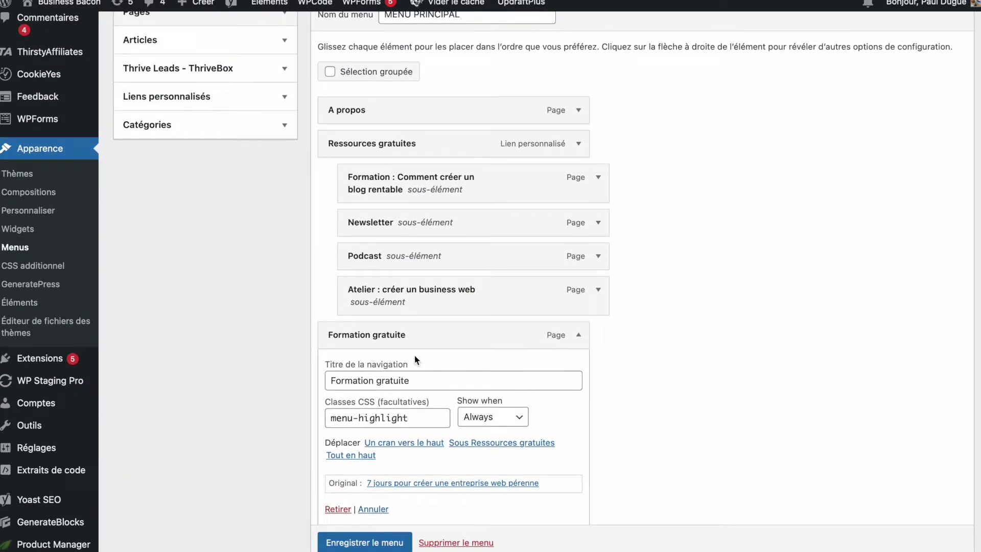
pyautogui.scroll(-1, 409, 332)
pyautogui.click(578, 334)
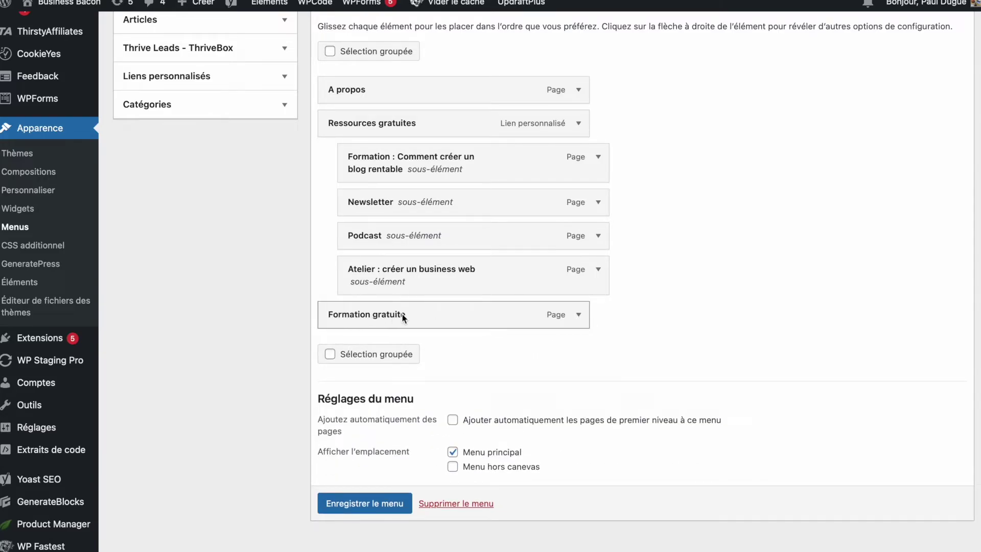
pyautogui.click(578, 315)
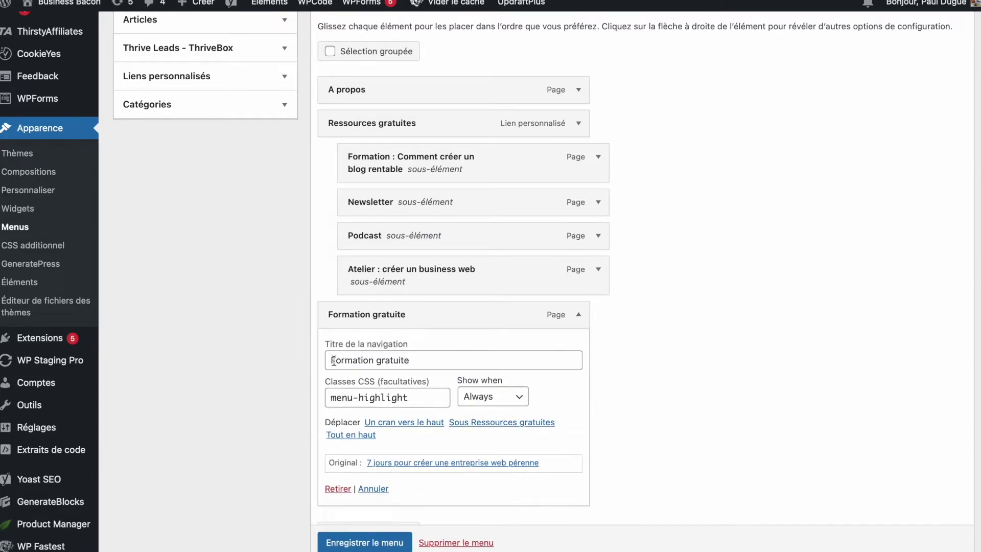
pyautogui.scroll(-2, 399, 356)
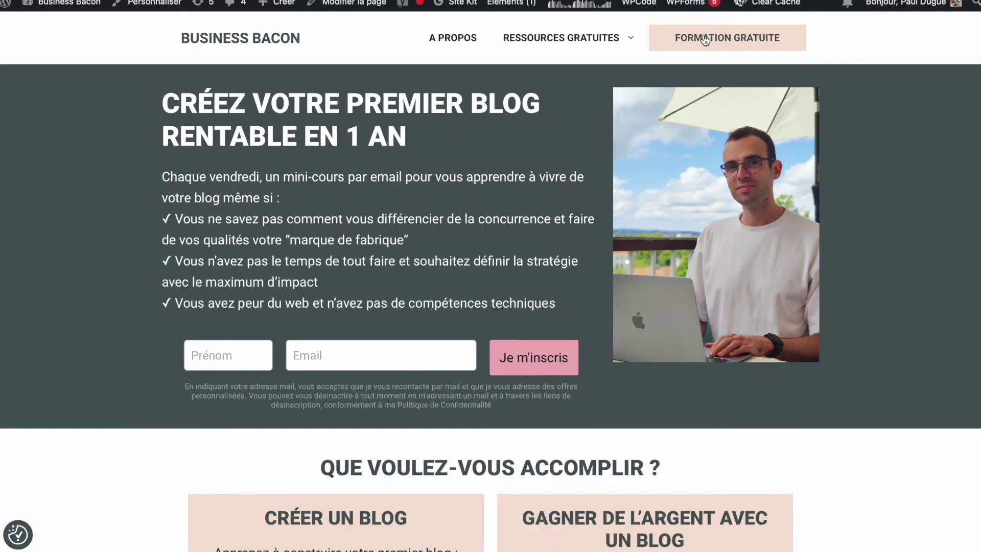
# - Examine the menu-highlight rule in the site's additional CSS, then return to the menu editor and collapse the Formation gratuite item
pyautogui.click(150, 6)
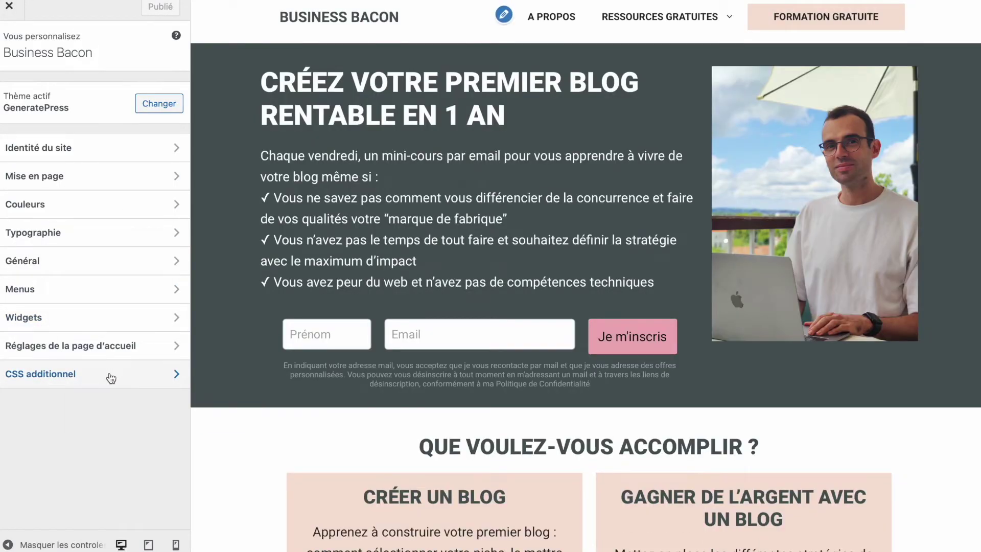
pyautogui.click(111, 377)
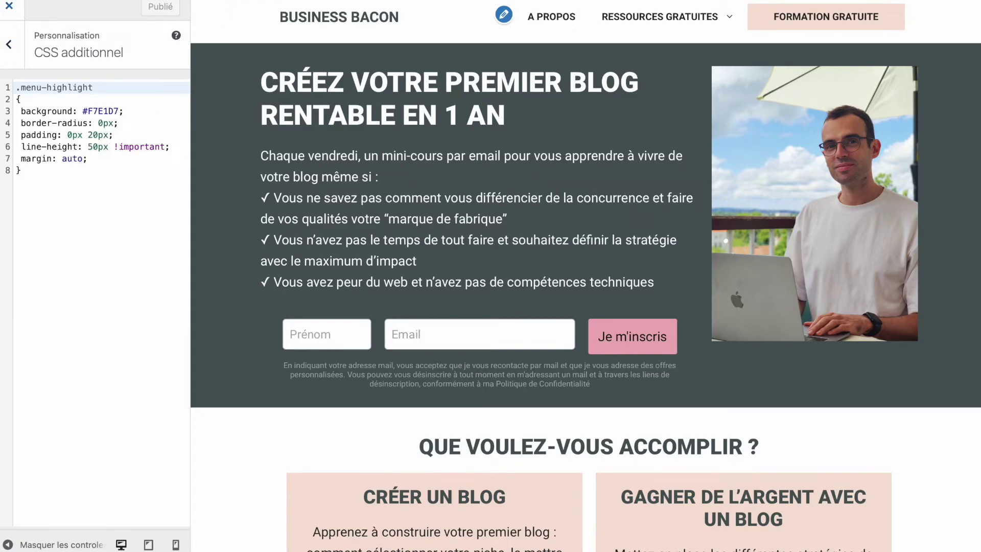
pyautogui.click(9, 6)
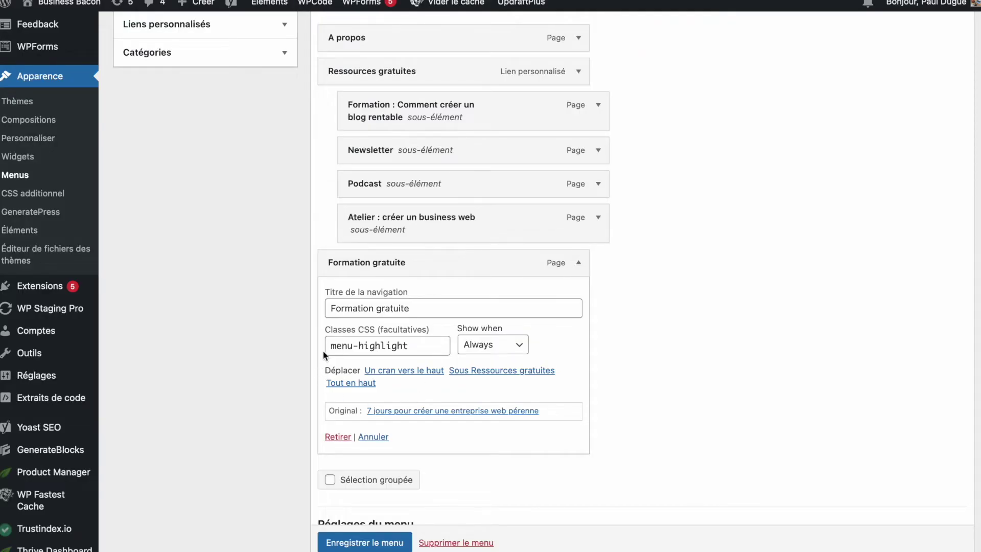
pyautogui.click(578, 262)
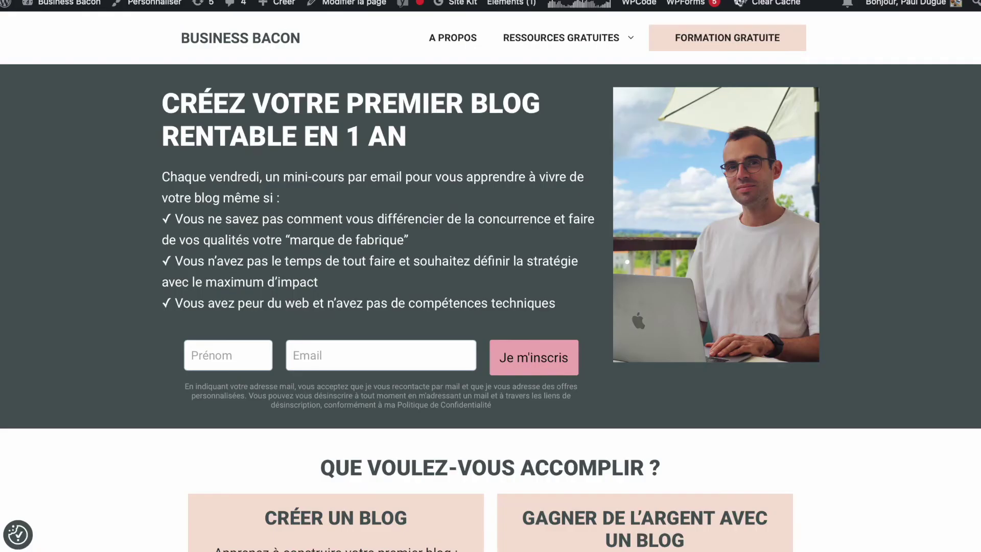
# - Compare the sub-items nested under Ressources gratuites in the menu structure with the dropdown on the live home page
pyautogui.moveTo(619, 43)
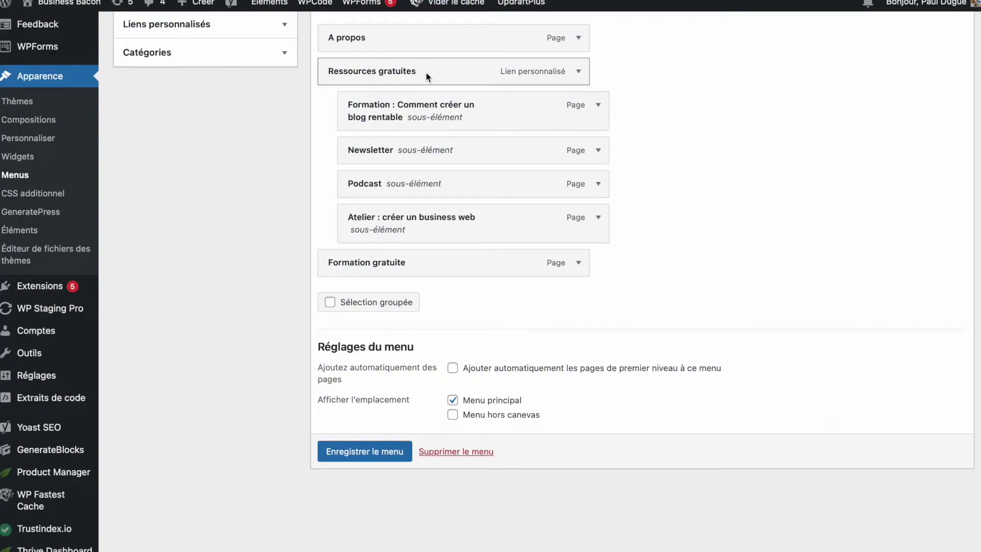
pyautogui.click(385, 228)
pyautogui.moveTo(385, 228); pyautogui.dragTo(360, 221)
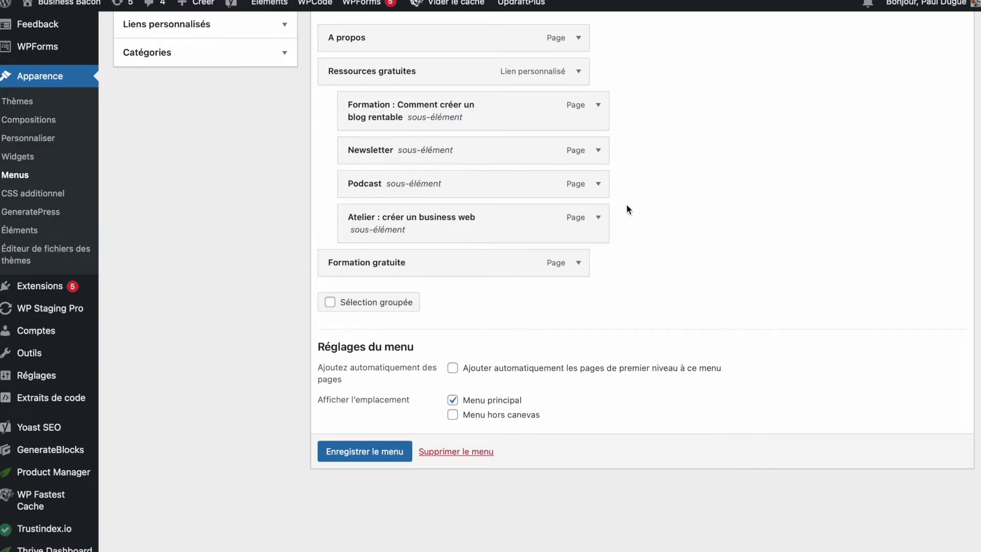
pyautogui.click(598, 184)
pyautogui.click(598, 184)
pyautogui.scroll(2, 596, 51)
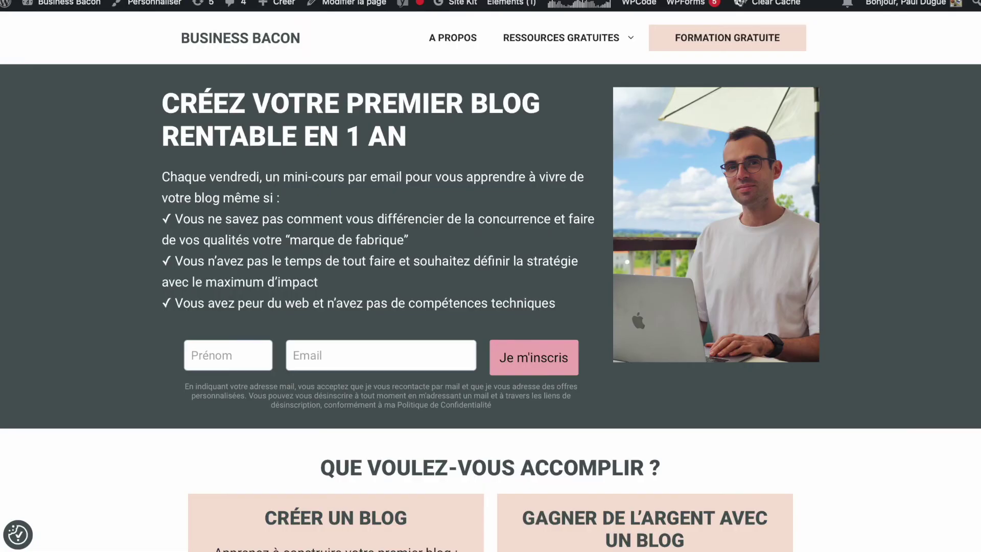
pyautogui.moveTo(595, 43)
pyautogui.moveTo(544, 37)
pyautogui.moveTo(402, 4)
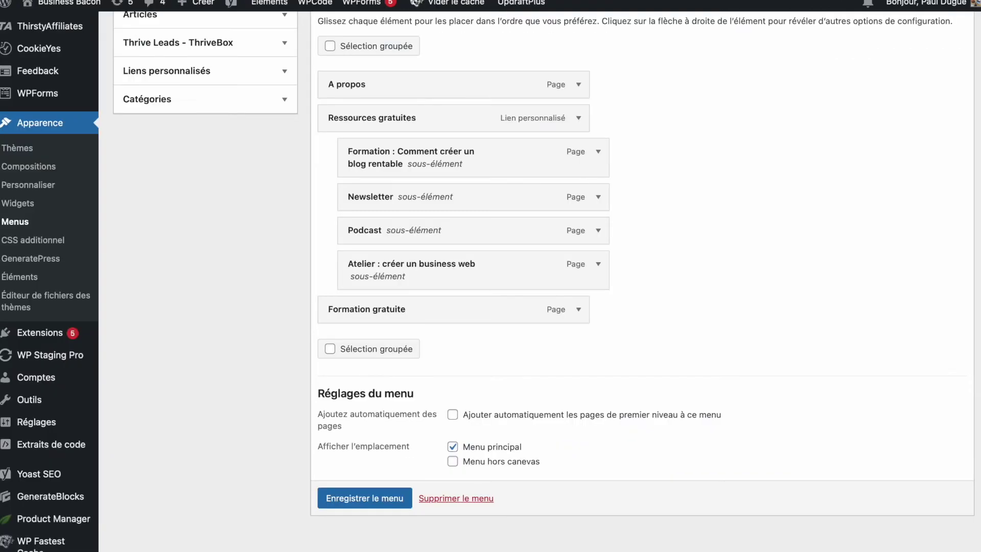
# - Add a custom link with the URL # to MENU PRINCIPAL, leaving its link text empty
pyautogui.scroll(1, 186, 127)
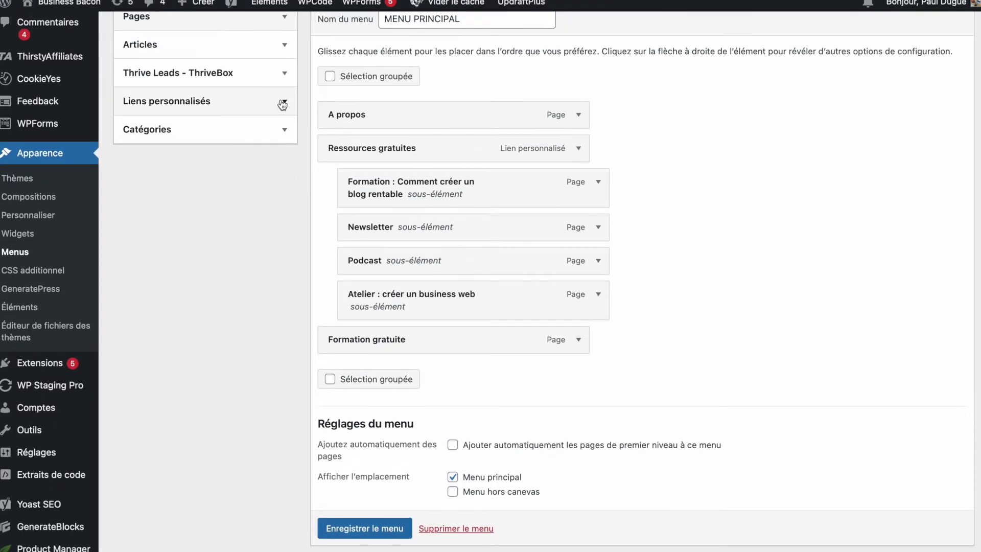
pyautogui.click(281, 102)
pyautogui.click(224, 143)
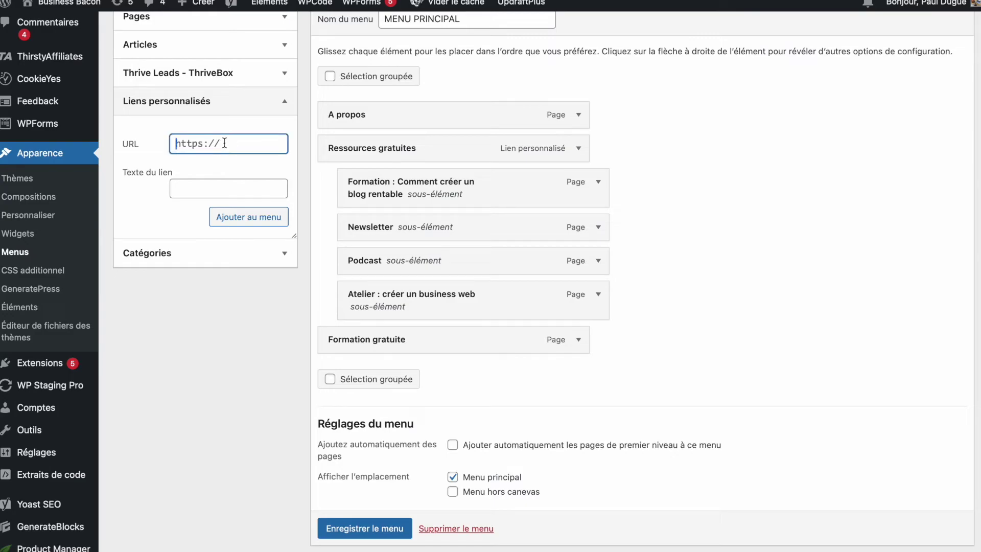
pyautogui.write('#')
pyautogui.click(238, 218)
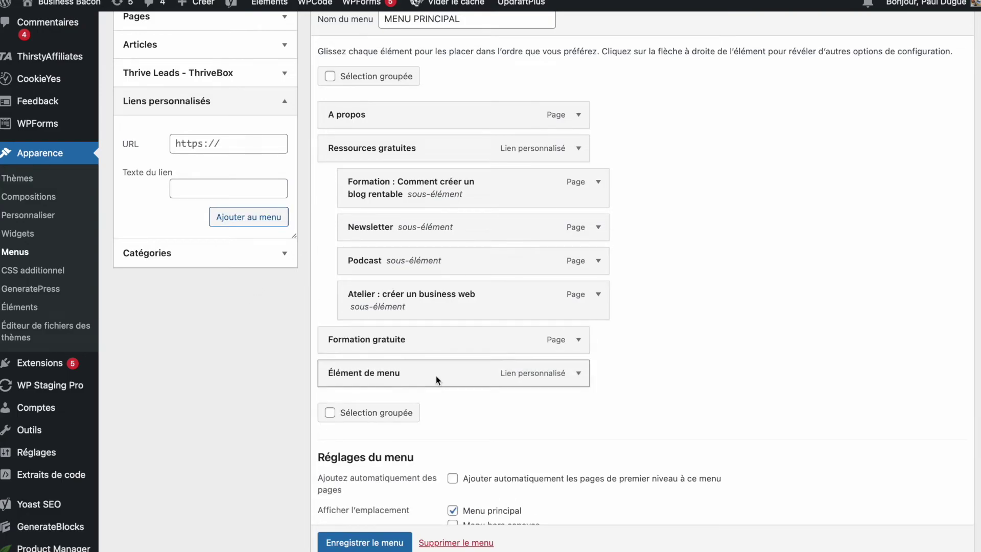
# - View the settings of the new custom link item and remove it from the menu
pyautogui.click(578, 373)
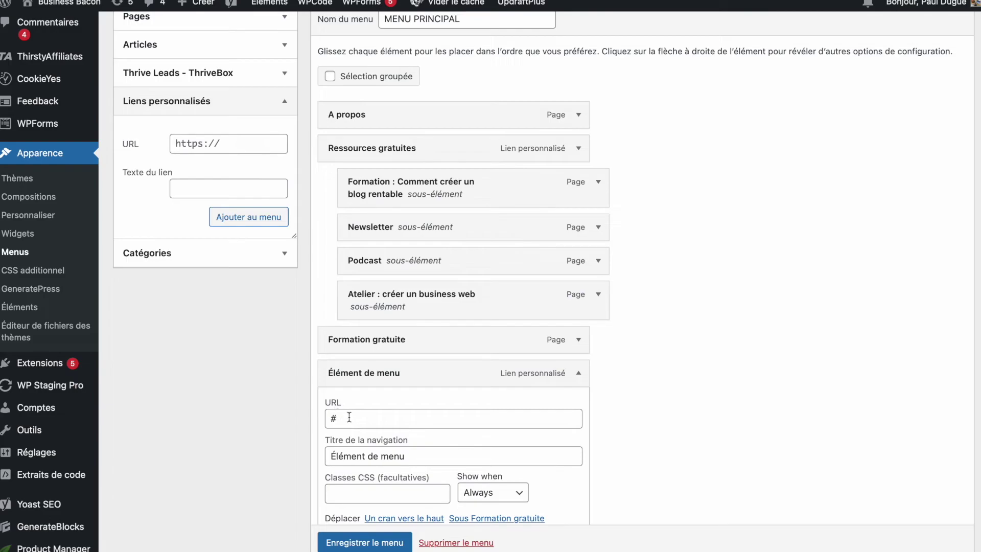
pyautogui.scroll(-3, 342, 418)
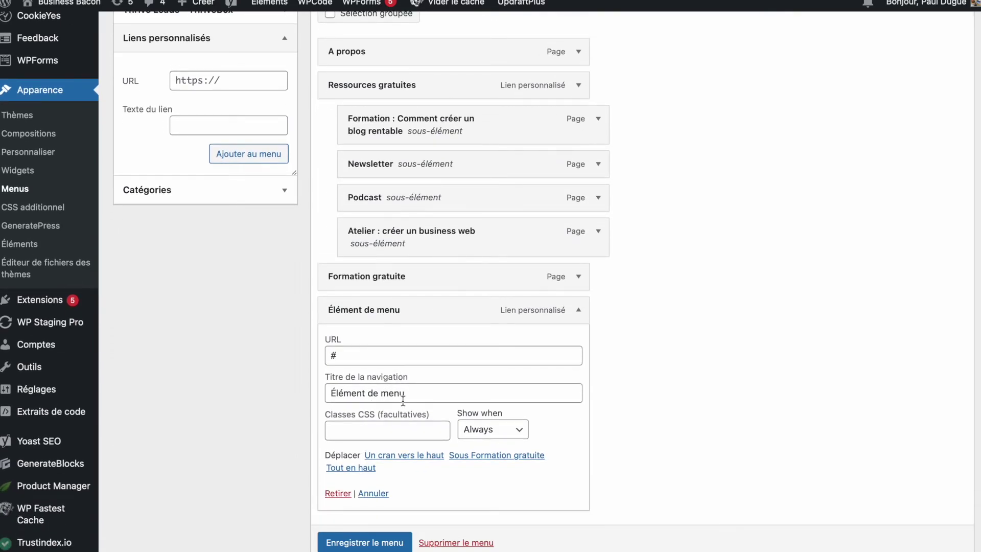
pyautogui.click(337, 493)
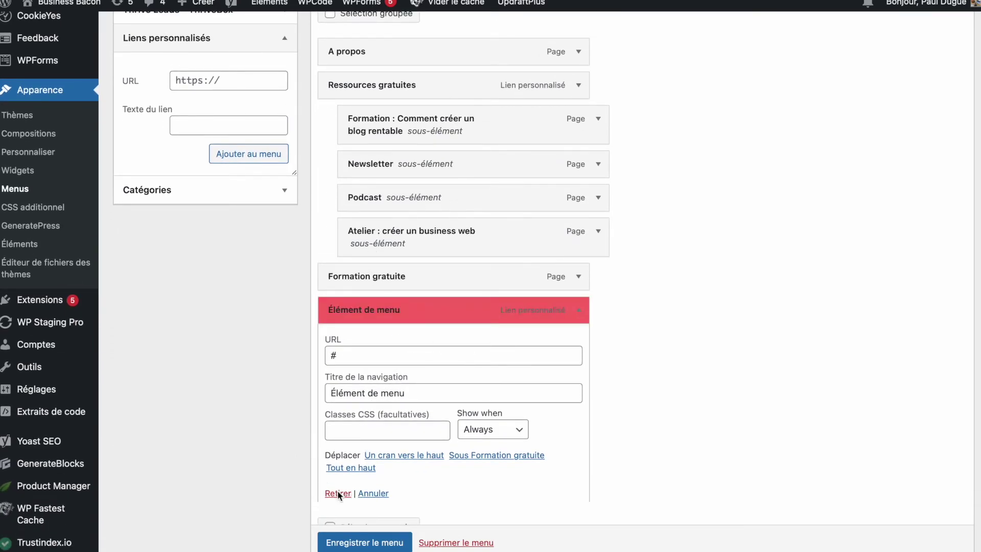
# - View the Ressources gratuites item's settings and check how it behaves in the live home page's navigation
pyautogui.click(578, 85)
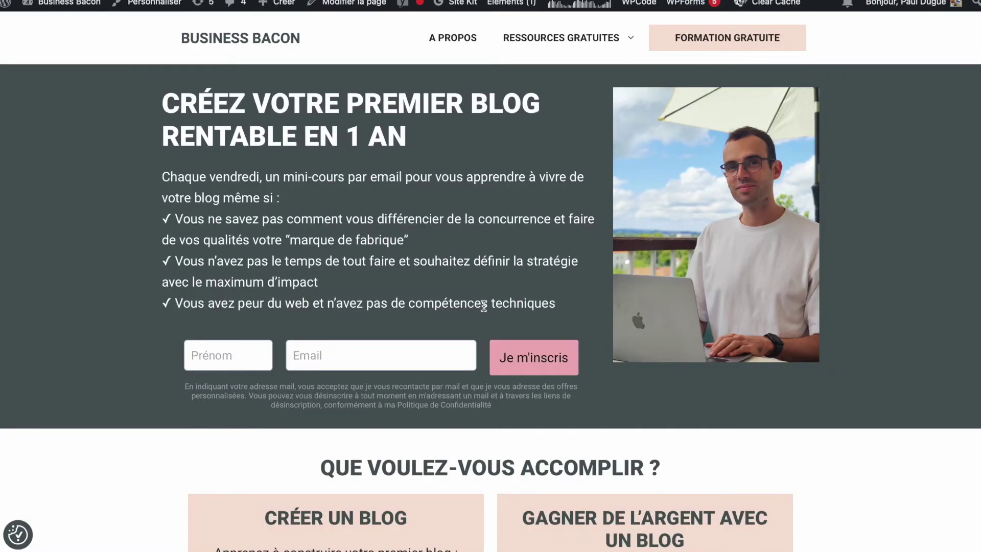
pyautogui.scroll(-15, 484, 306)
pyautogui.scroll(2, 483, 305)
pyautogui.scroll(15, 560, 40)
pyautogui.moveTo(564, 39)
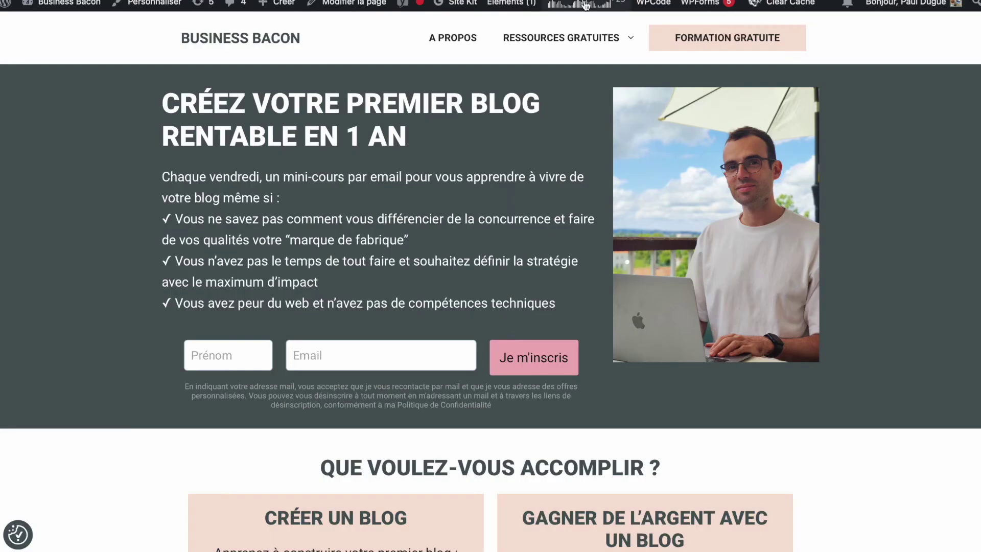
# - Collapse the Ressources gratuites item's settings in the menu structure and the custom links section among the addable menu elements
pyautogui.moveTo(576, 38)
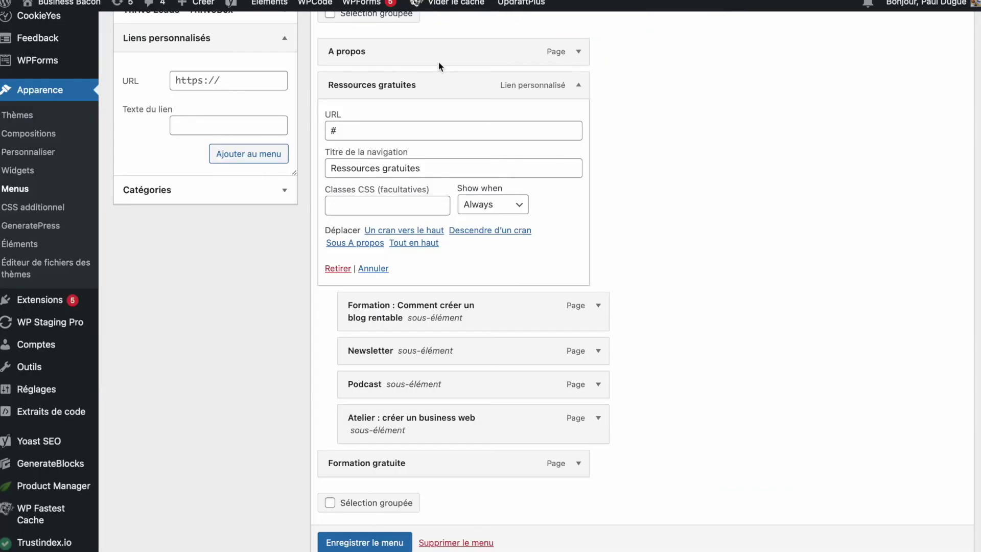
pyautogui.click(578, 84)
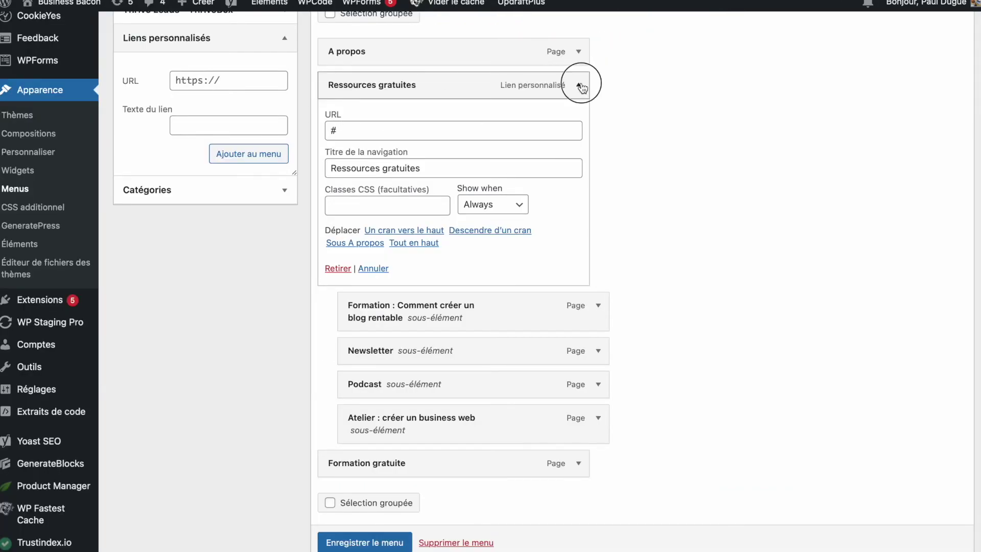
pyautogui.scroll(3, 197, 163)
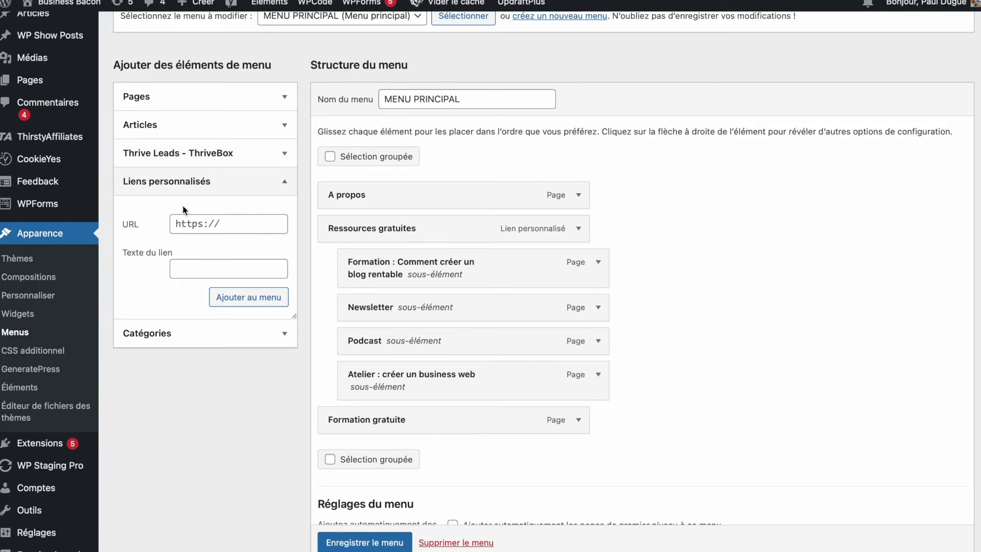
pyautogui.click(194, 224)
pyautogui.click(283, 181)
# - Look through the categories and recent articles that can be added to the menu, then review the overall menu structure
pyautogui.click(284, 210)
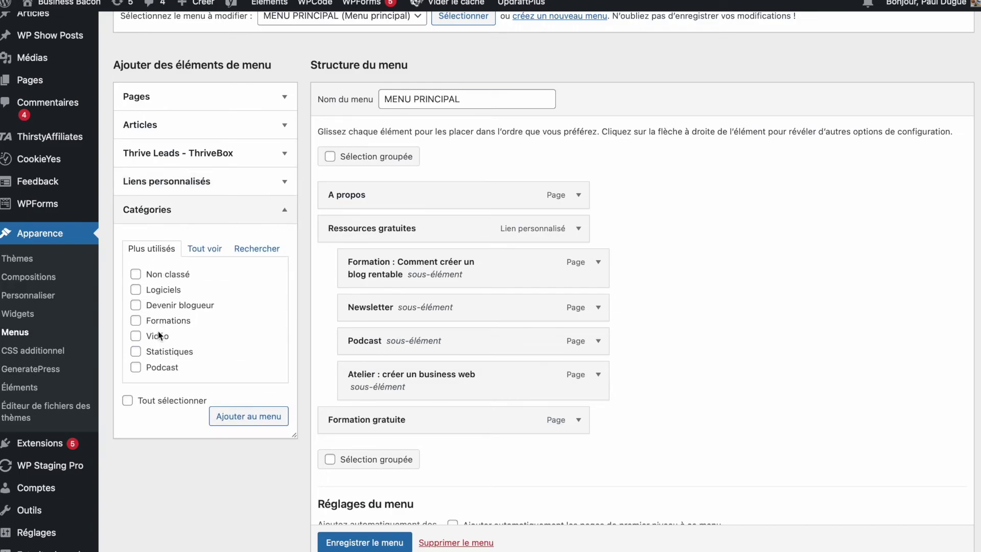
pyautogui.click(285, 210)
pyautogui.click(285, 125)
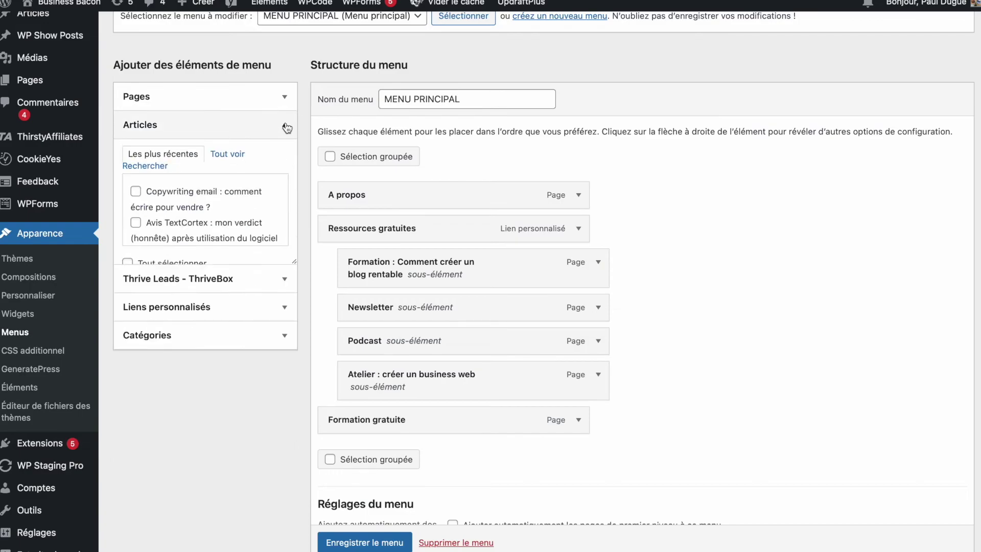
pyautogui.scroll(-2, 150, 239)
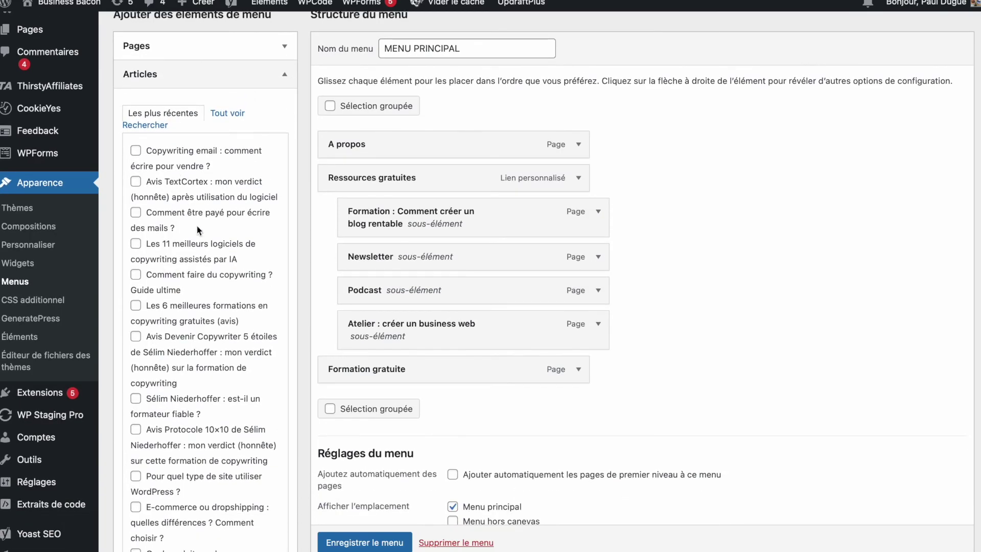
pyautogui.click(283, 74)
pyautogui.scroll(3, 178, 207)
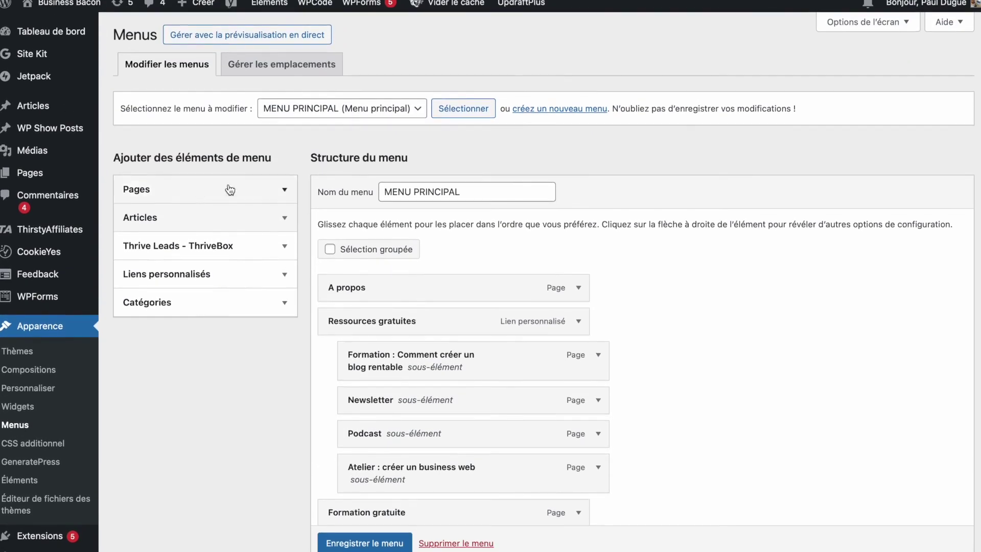
pyautogui.scroll(-5, 314, 206)
pyautogui.scroll(4, 314, 207)
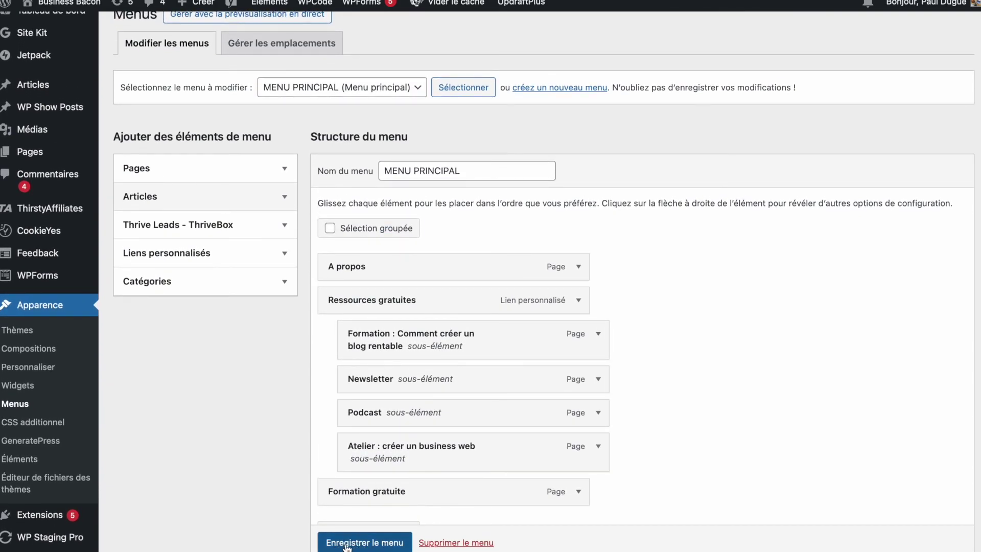
pyautogui.scroll(1, 551, 105)
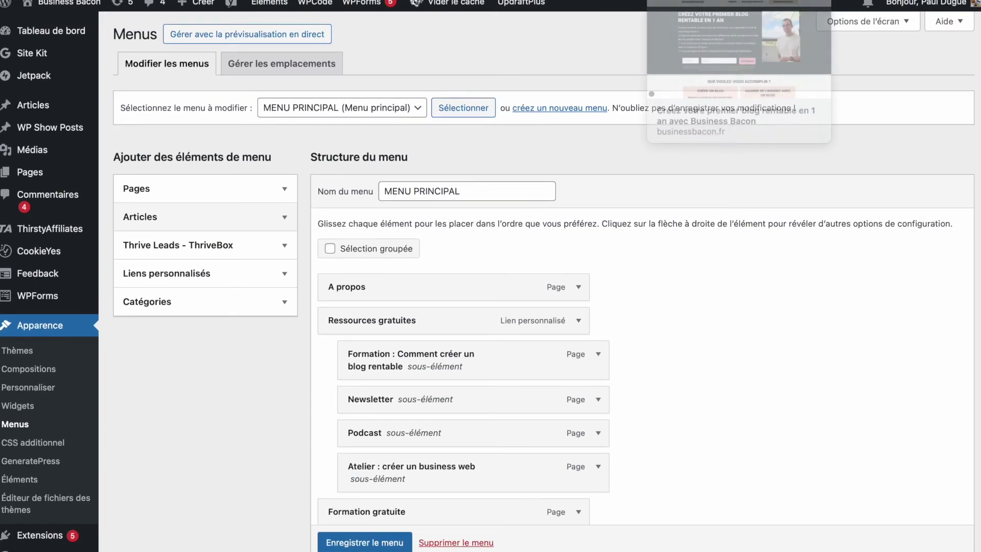
# - Go to the live home page and open the Menus section of its theme customizer
pyautogui.hotkey('ctrl', 'Tab')
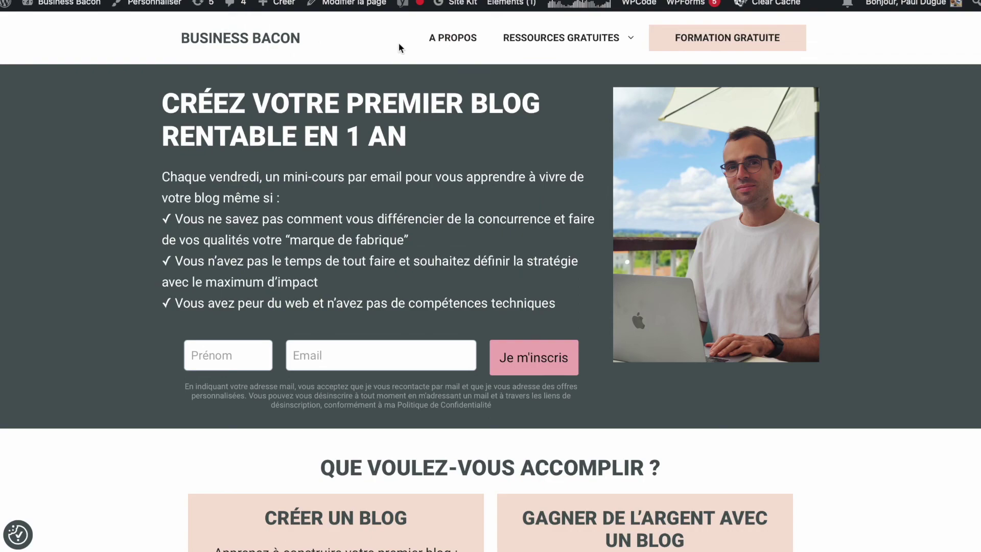
pyautogui.click(156, 5)
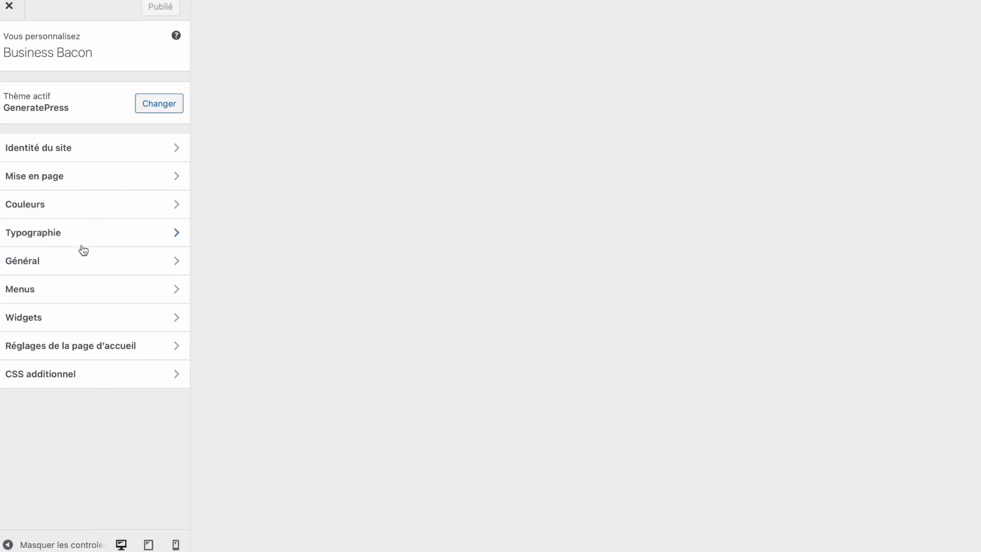
pyautogui.click(47, 292)
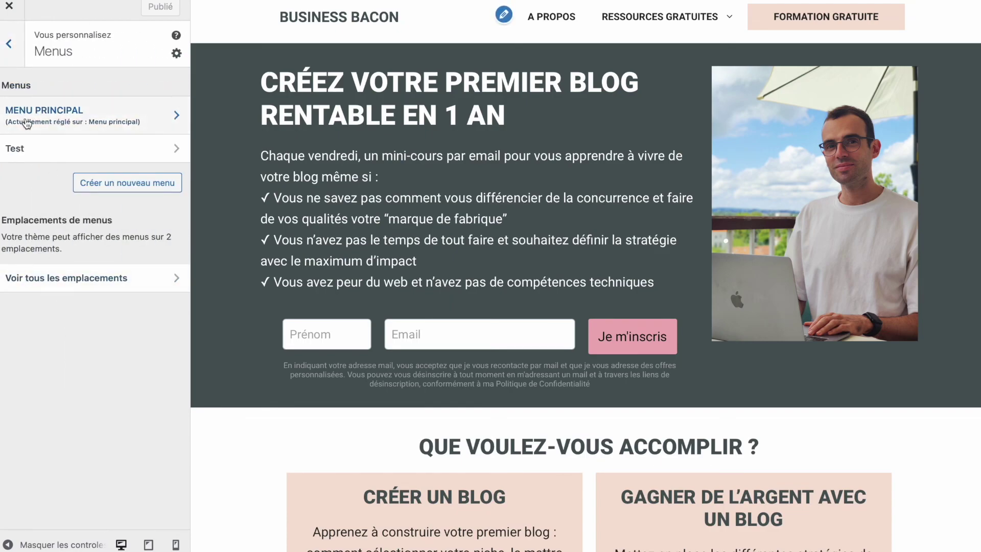